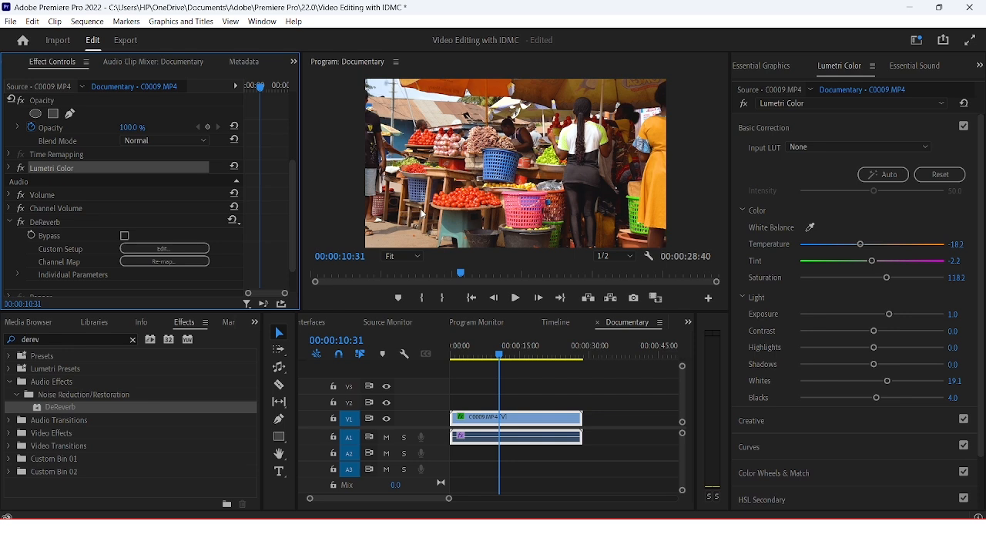
- Draw a rectangle shape about 1116 by 189 pixels over the lower-right area of the video frame
{"action": "left_click", "coordinate": [761, 68]}
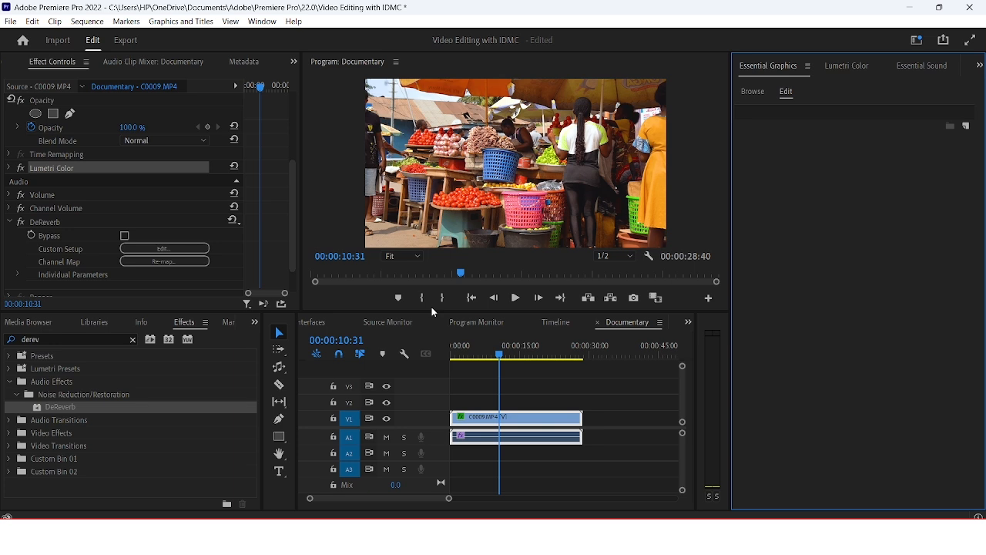
{"action": "left_click", "coordinate": [279, 441]}
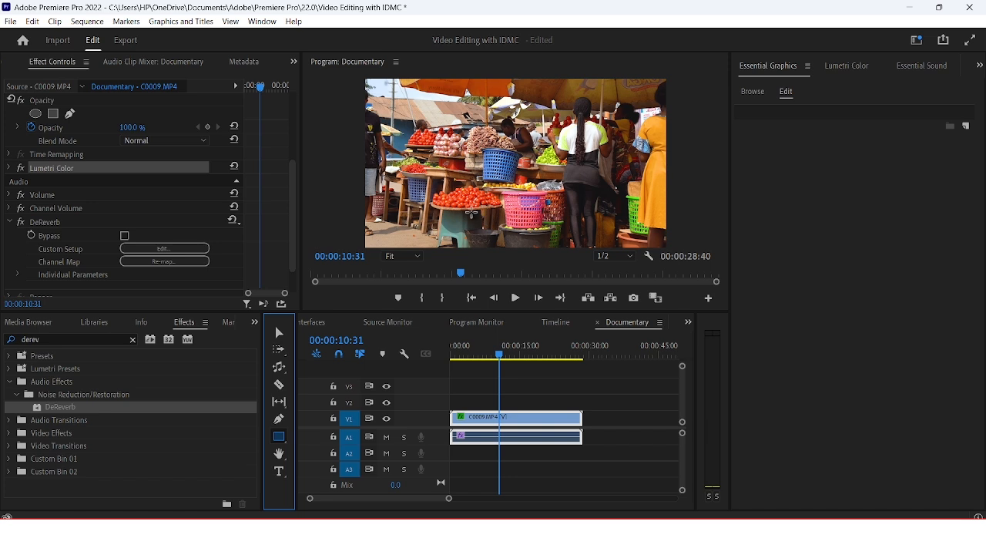
{"action": "left_click_drag", "start_coordinate": [478, 206], "coordinate": [652, 241]}
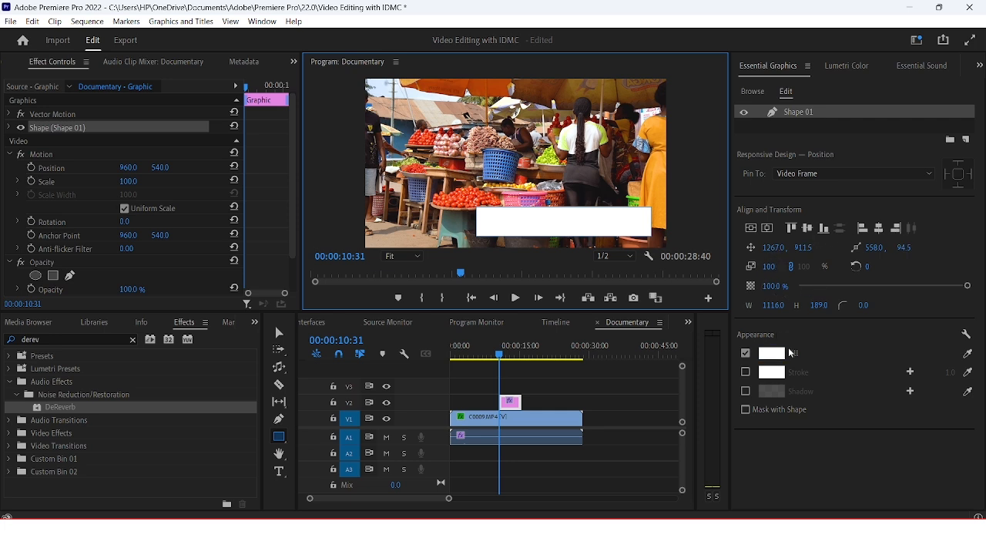
- Add a red stroke to the rectangle and round its corners to a radius of about 60.8
{"action": "left_click", "coordinate": [747, 373]}
{"action": "left_click", "coordinate": [747, 374]}
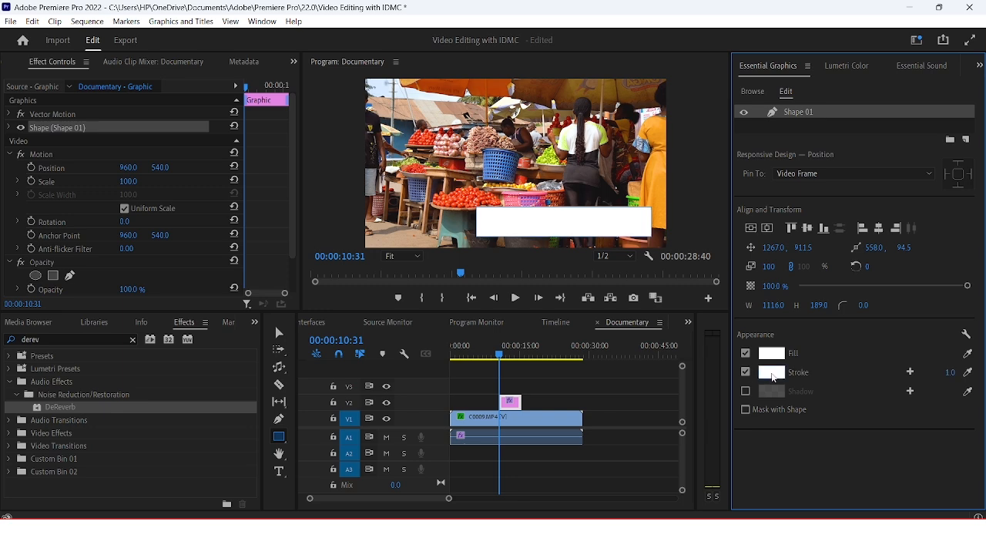
{"action": "left_click", "coordinate": [771, 372]}
{"action": "left_click_drag", "start_coordinate": [486, 286], "coordinate": [492, 316]}
{"action": "left_click", "coordinate": [644, 183]}
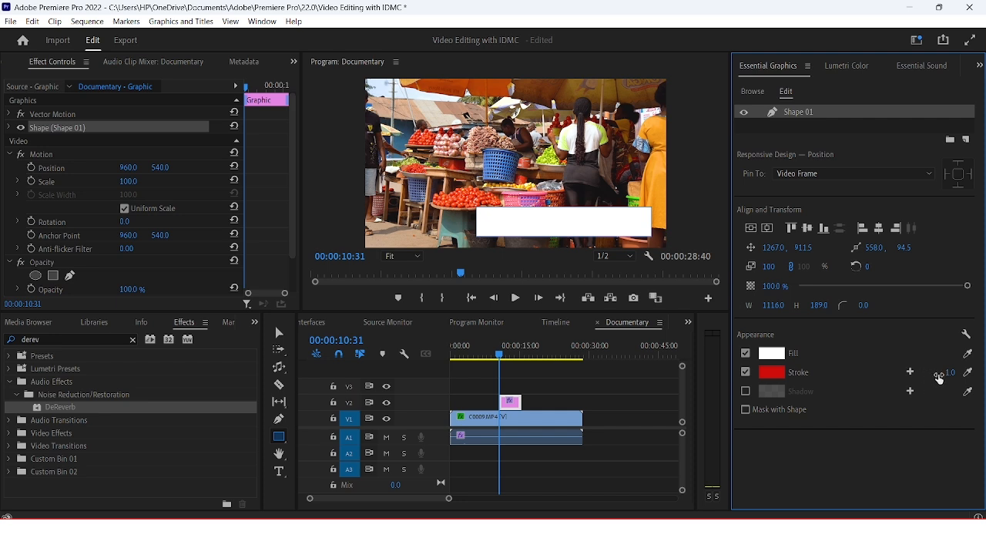
{"action": "mouse_move", "coordinate": [950, 372]}
{"action": "left_mouse_down"}
{"action": "mouse_move", "coordinate": [978, 372]}
{"action": "mouse_move", "coordinate": [937, 372]}
{"action": "left_mouse_up"}
{"action": "left_click_drag", "start_coordinate": [863, 305], "coordinate": [875, 305]}
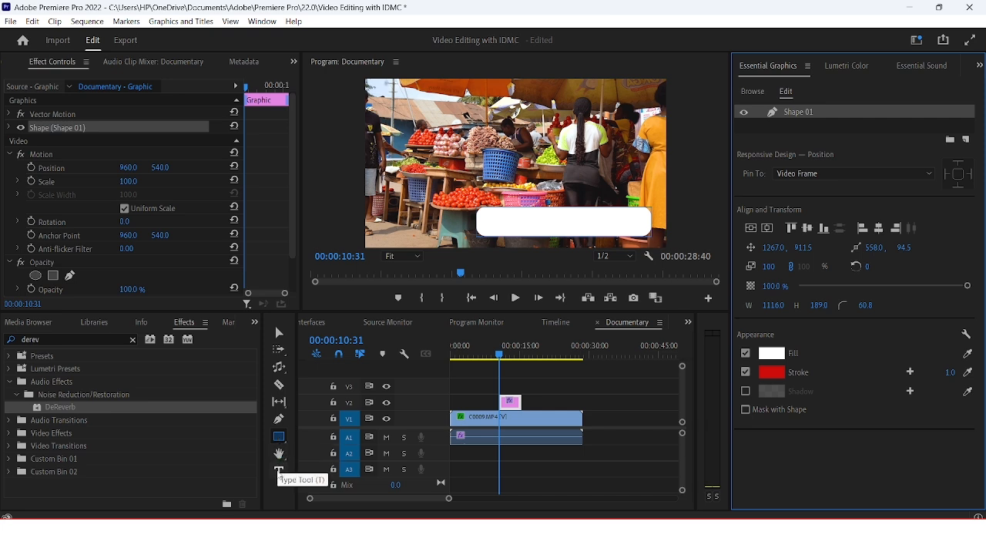
- Add the text "Kwesimintim" over the white rounded rectangle with the Type tool
{"action": "left_click", "coordinate": [280, 471]}
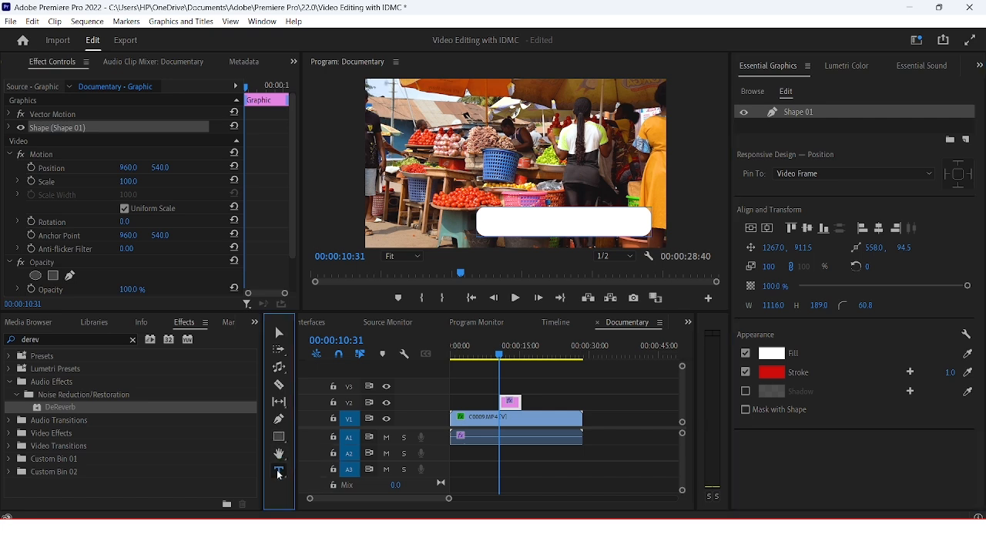
{"action": "left_click", "coordinate": [505, 224]}
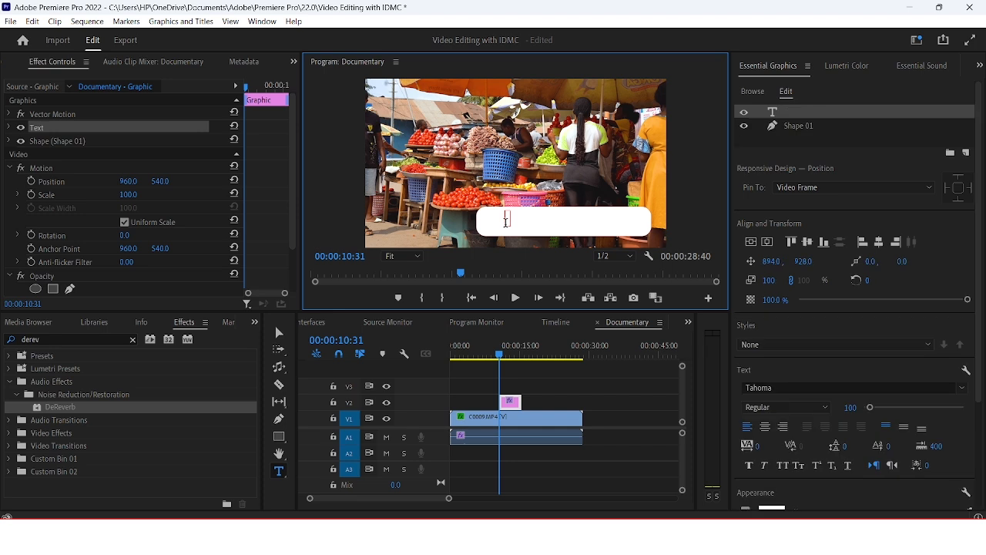
{"action": "type", "text": "Kwesimintim"}
- Set the fill colour of the whole Kwesimintim text to a dark purple
{"action": "key", "text": "ctrl+a"}
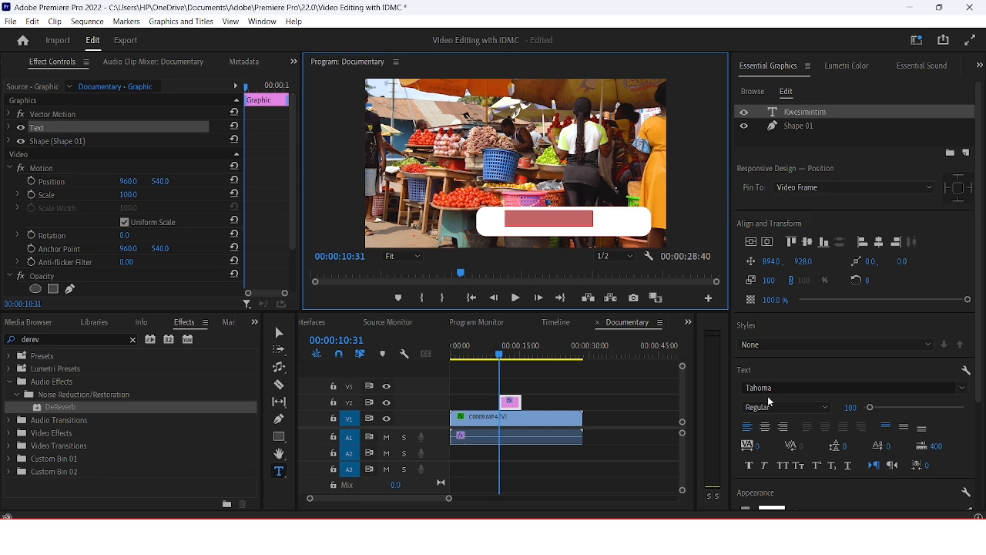
{"action": "left_click_drag", "start_coordinate": [976, 221], "coordinate": [901, 363]}
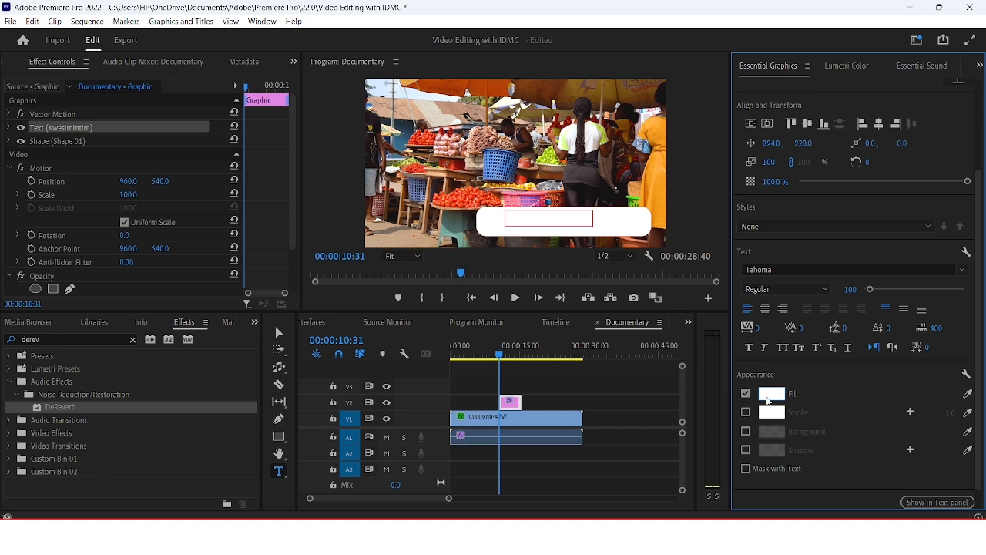
{"action": "left_click", "coordinate": [567, 219]}
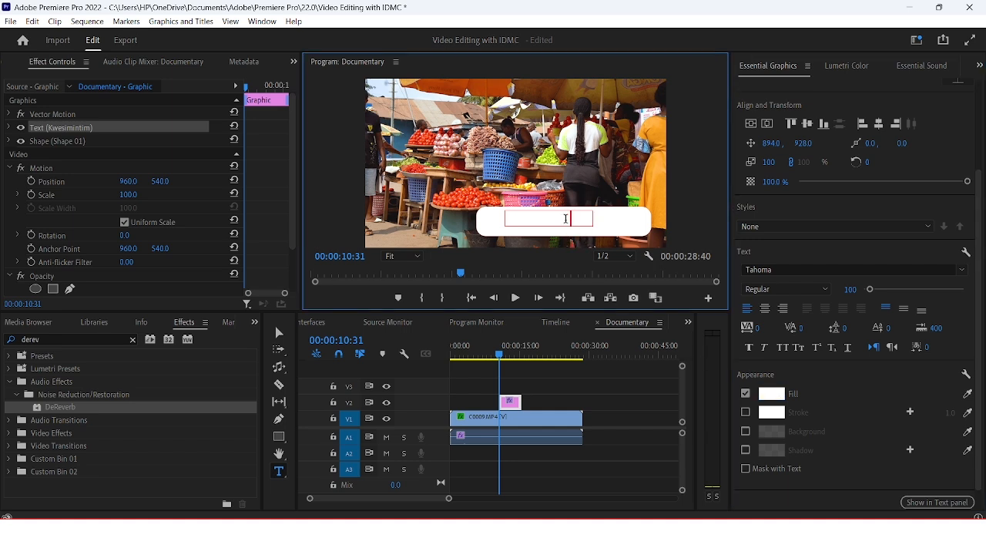
{"action": "key", "text": "ctrl+a"}
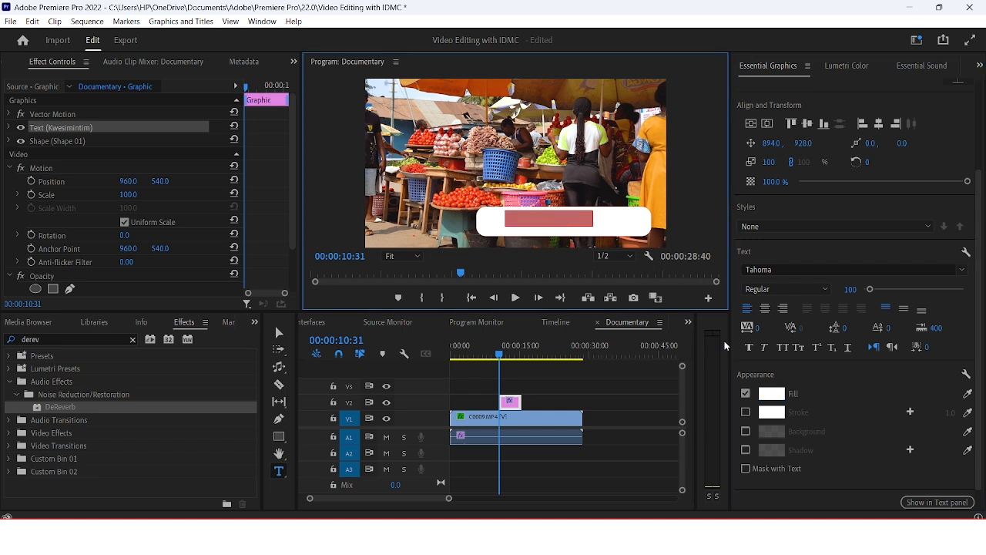
{"action": "left_click", "coordinate": [782, 399]}
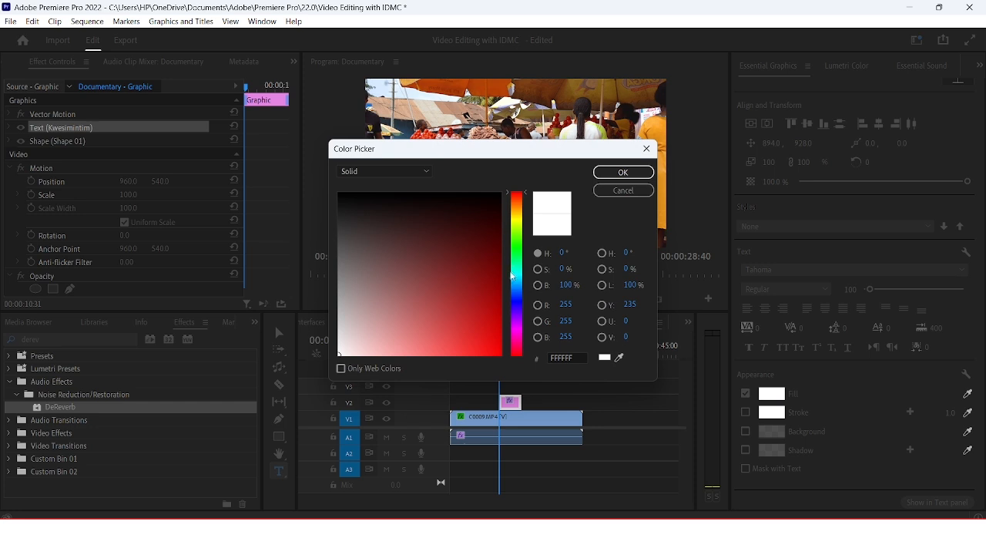
{"action": "left_click", "coordinate": [519, 316]}
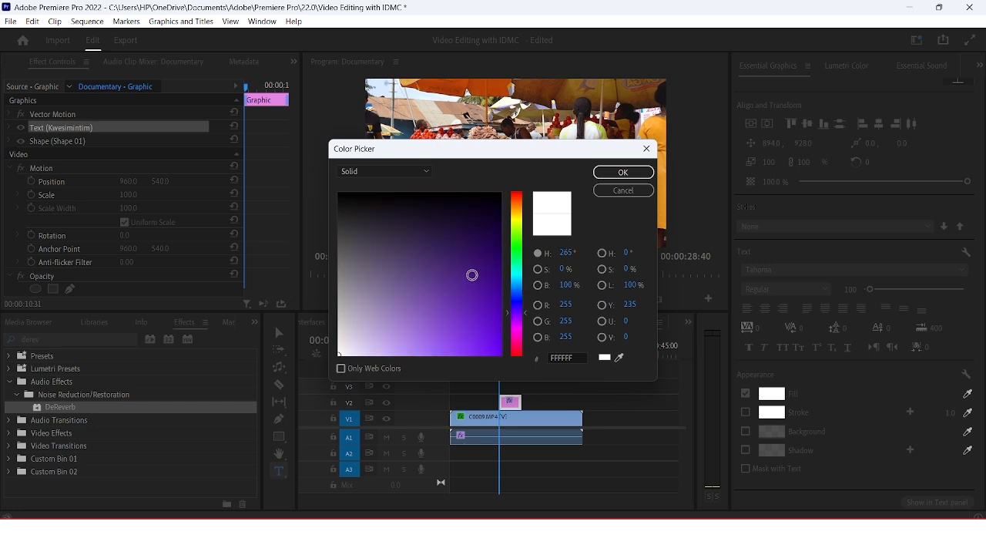
{"action": "left_click_drag", "start_coordinate": [493, 290], "coordinate": [501, 298]}
{"action": "left_click", "coordinate": [649, 174]}
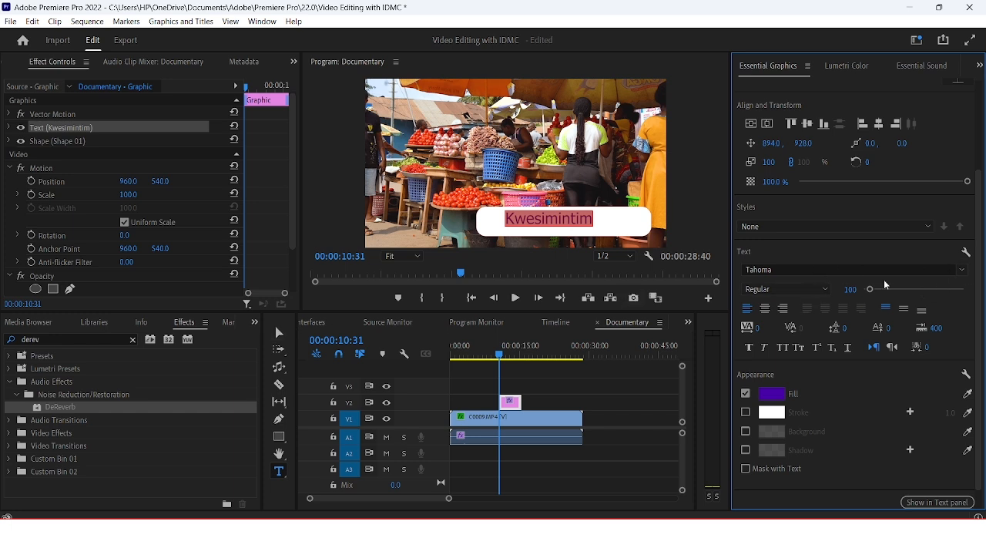
- Format the Kwesimintim text in Trebuchet MS Bold with All Caps
{"action": "left_click", "coordinate": [963, 270]}
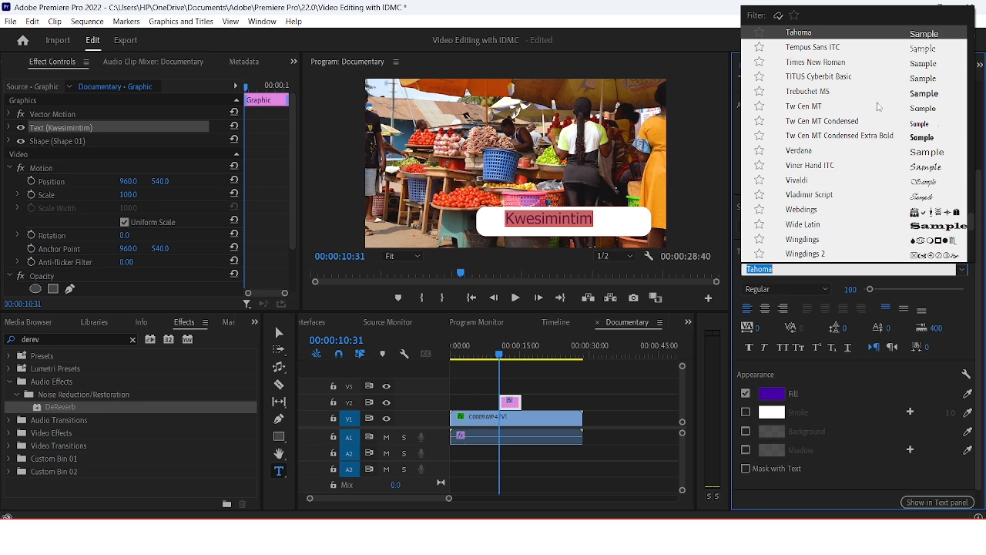
{"action": "key", "text": "Escape"}
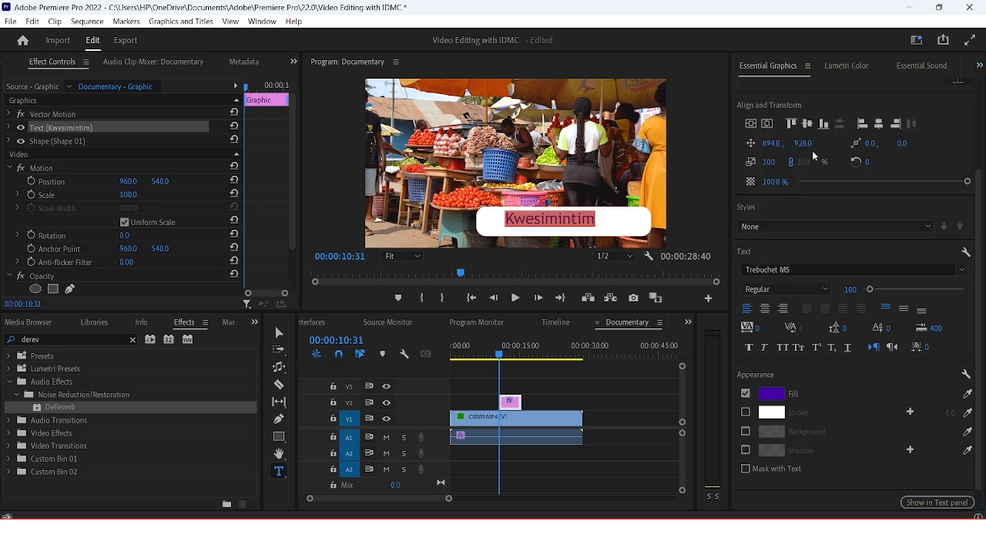
{"action": "left_click", "coordinate": [807, 299]}
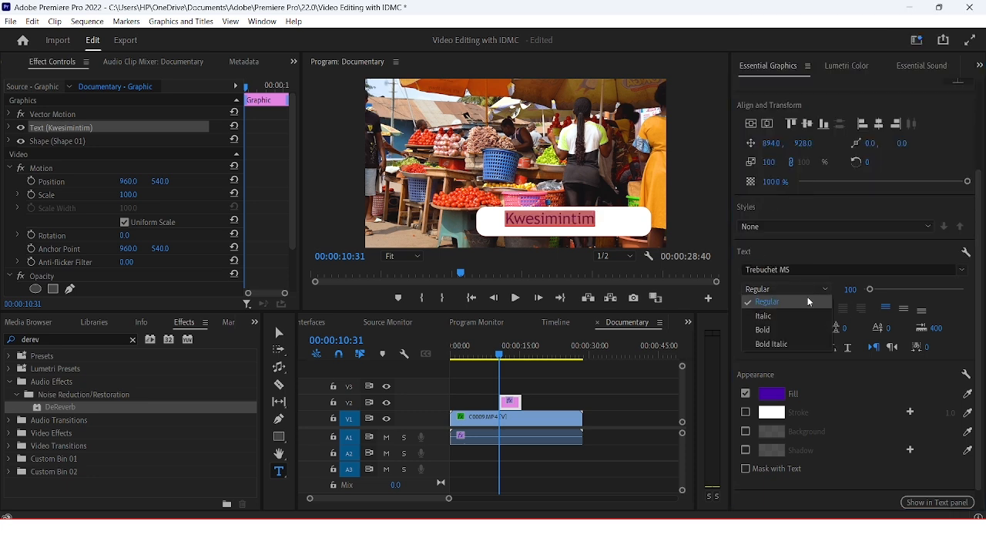
{"action": "left_click", "coordinate": [784, 329]}
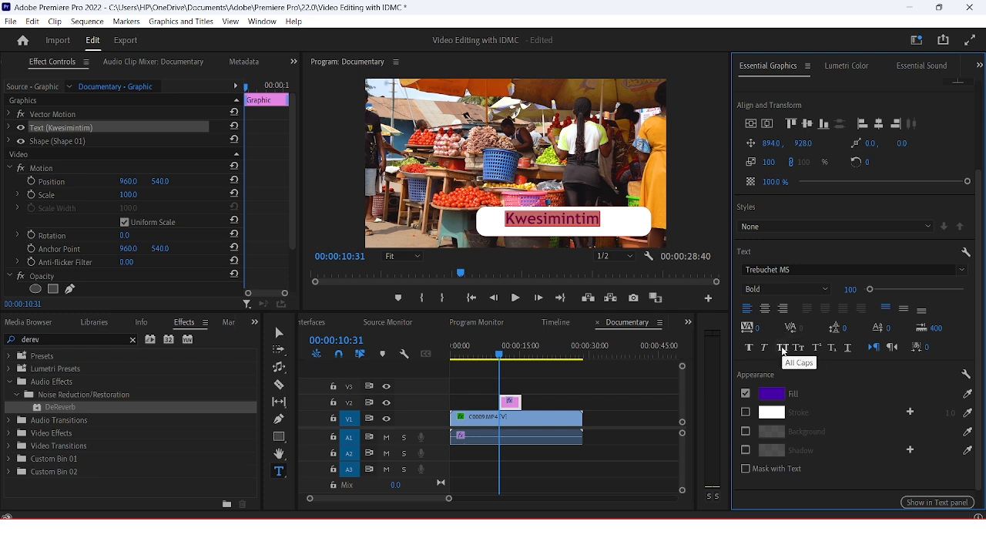
{"action": "left_click", "coordinate": [784, 348]}
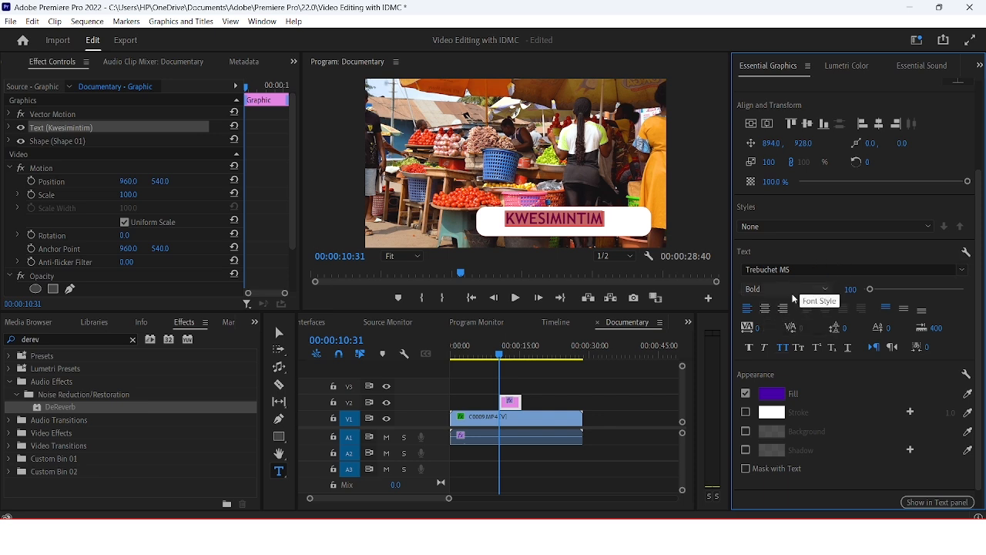
- Centre the text inside the rounded rectangle and extend the title clip's end on V2 to about the 21-second mark
{"action": "left_click", "coordinate": [280, 336]}
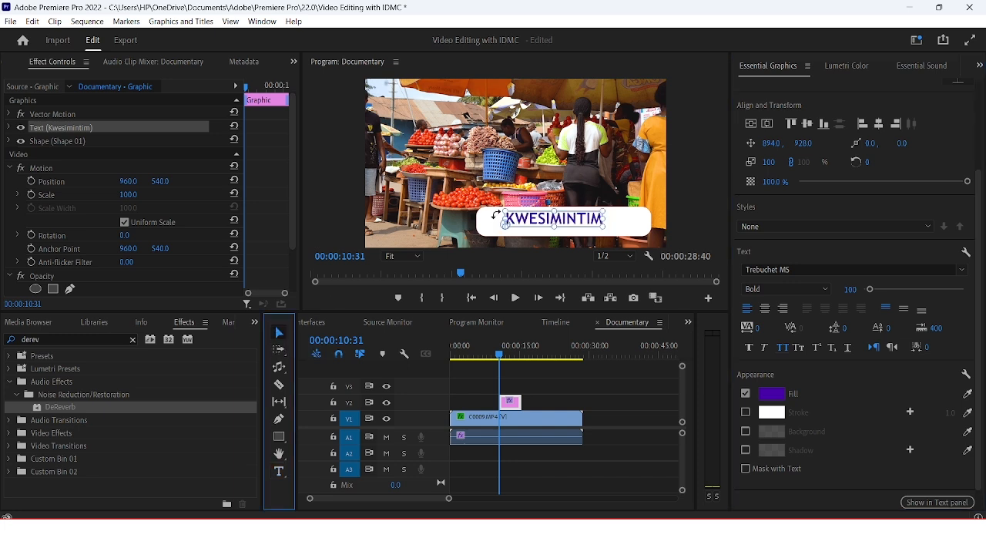
{"action": "left_click", "coordinate": [568, 226]}
{"action": "left_click_drag", "start_coordinate": [568, 226], "coordinate": [580, 229]}
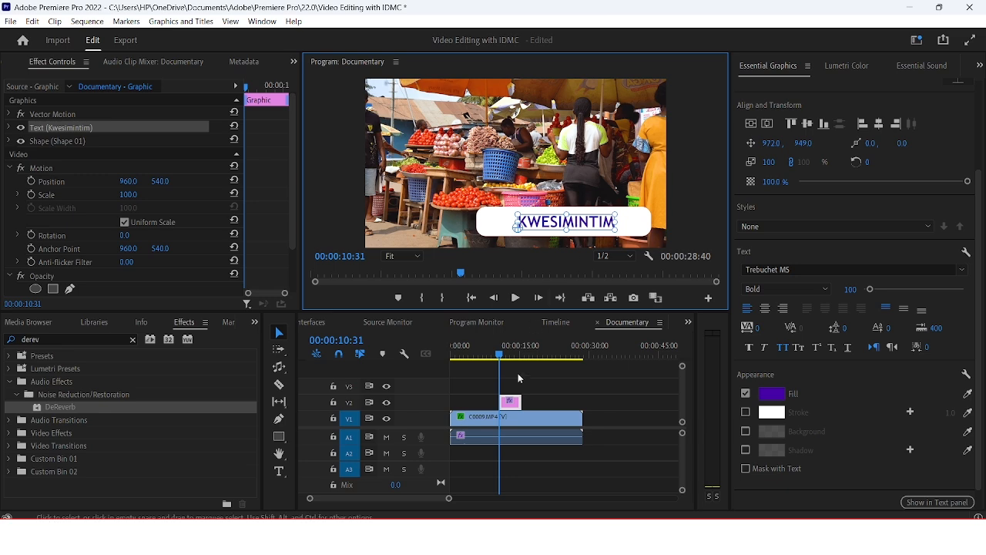
{"action": "left_click_drag", "start_coordinate": [521, 402], "coordinate": [548, 402]}
{"action": "left_click", "coordinate": [514, 351]}
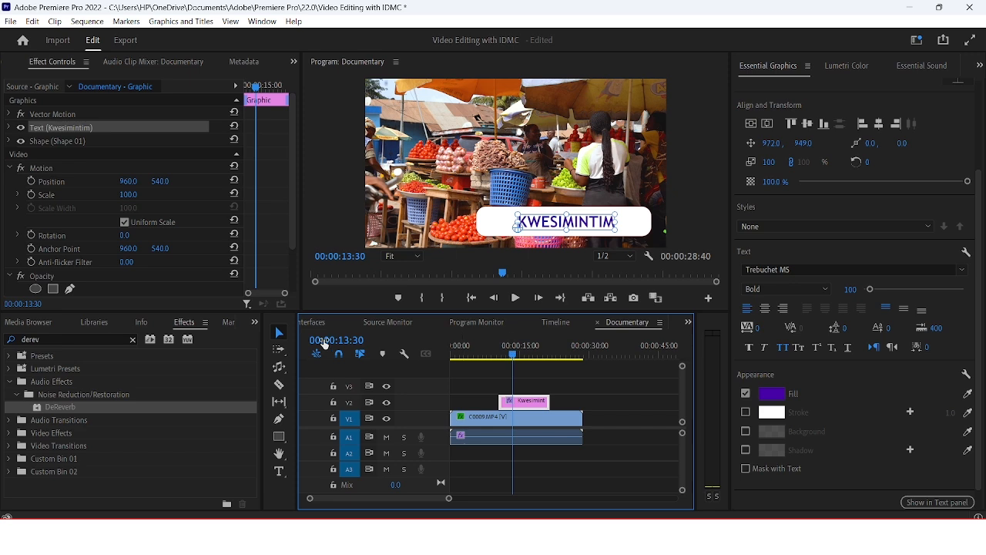
- Narrow the rounded rectangle from both sides to about 776 pixels wide so it fits around the text
{"action": "left_click", "coordinate": [279, 333]}
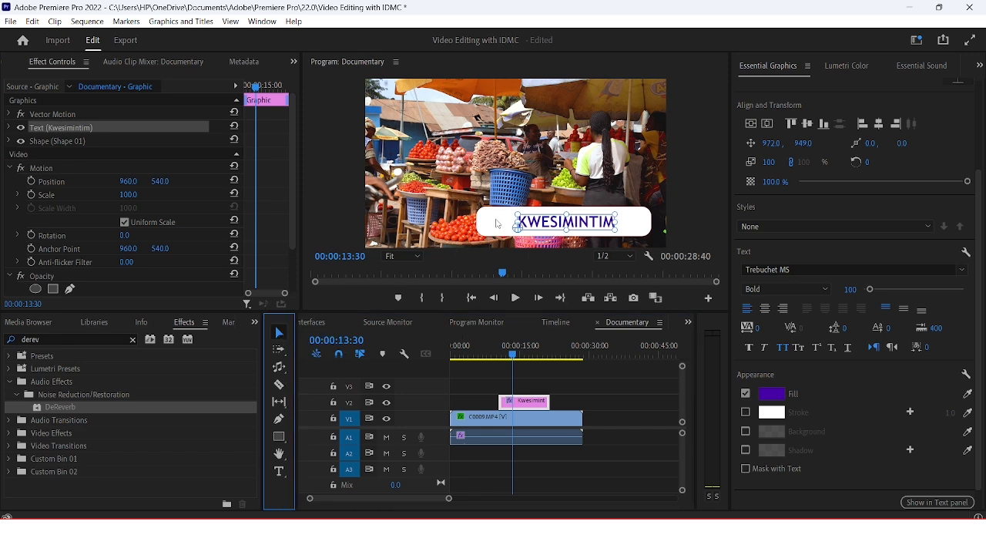
{"action": "left_click", "coordinate": [497, 224]}
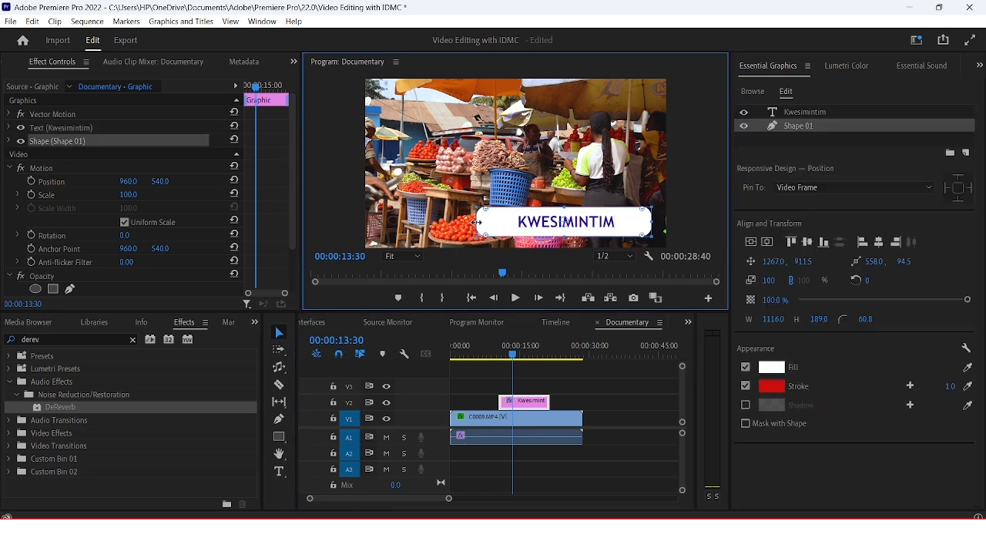
{"action": "left_click_drag", "start_coordinate": [477, 223], "coordinate": [508, 222]}
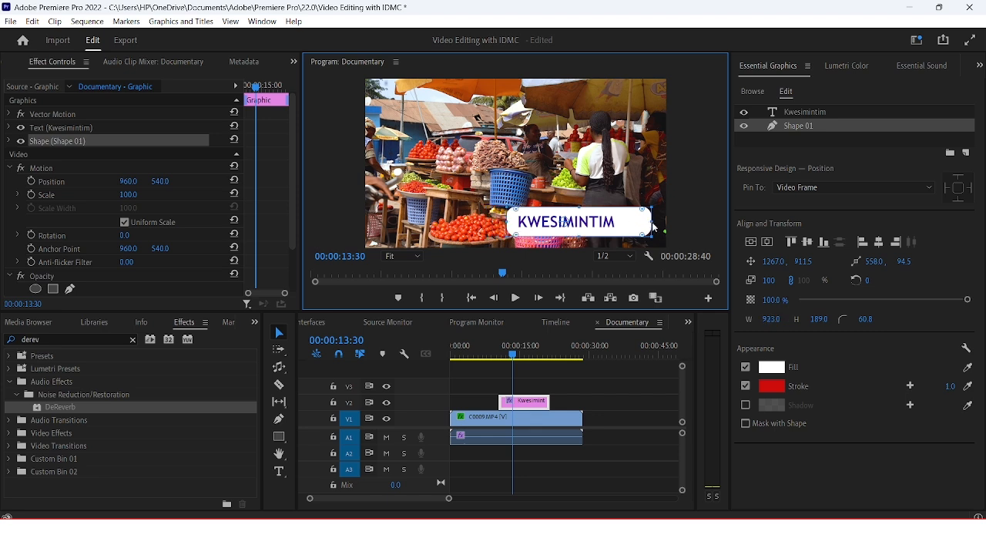
{"action": "left_click_drag", "start_coordinate": [651, 222], "coordinate": [630, 222]}
- Play the sequence from the beginning to review the title over the footage
{"action": "left_click", "coordinate": [516, 356]}
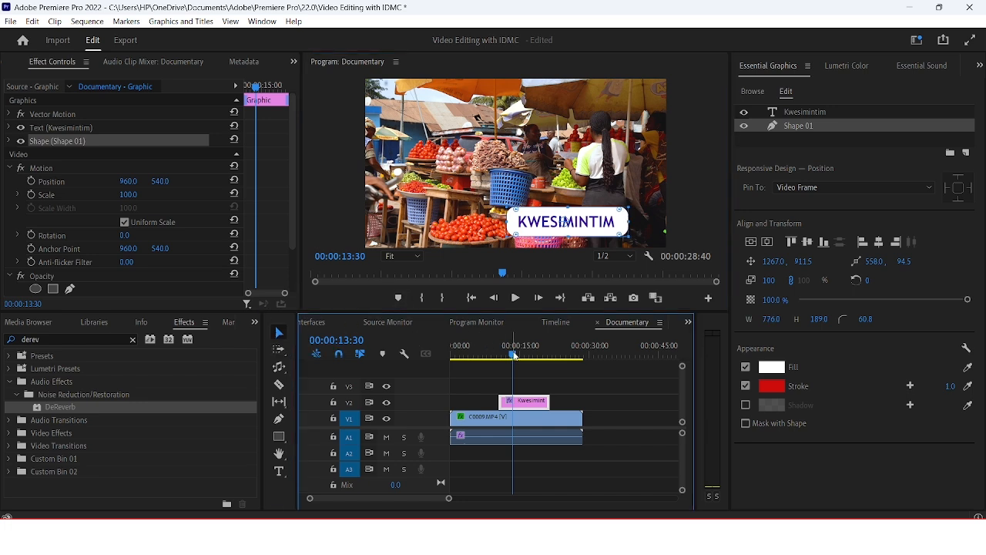
{"action": "left_click_drag", "start_coordinate": [516, 356], "coordinate": [433, 352]}
{"action": "key", "text": "space"}
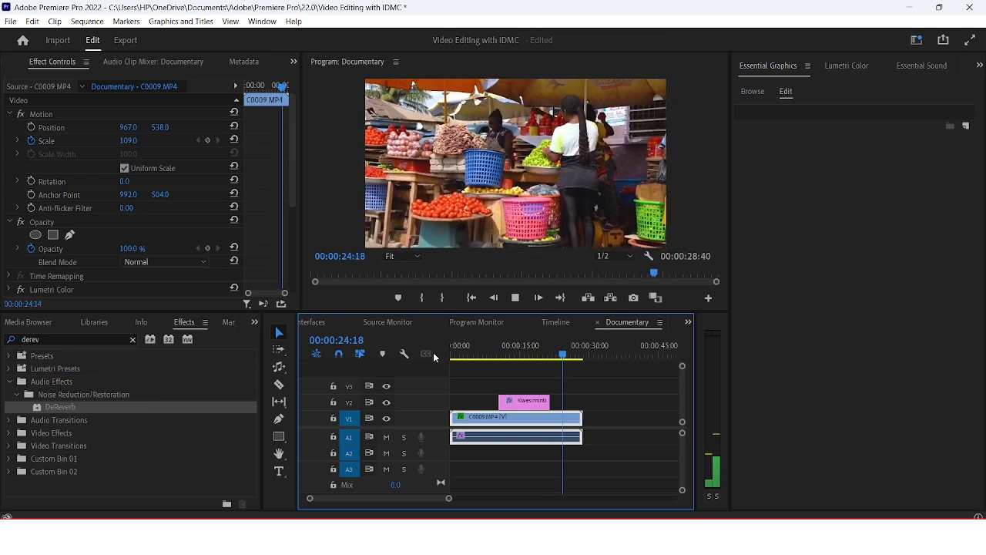
{"action": "key", "text": "space"}
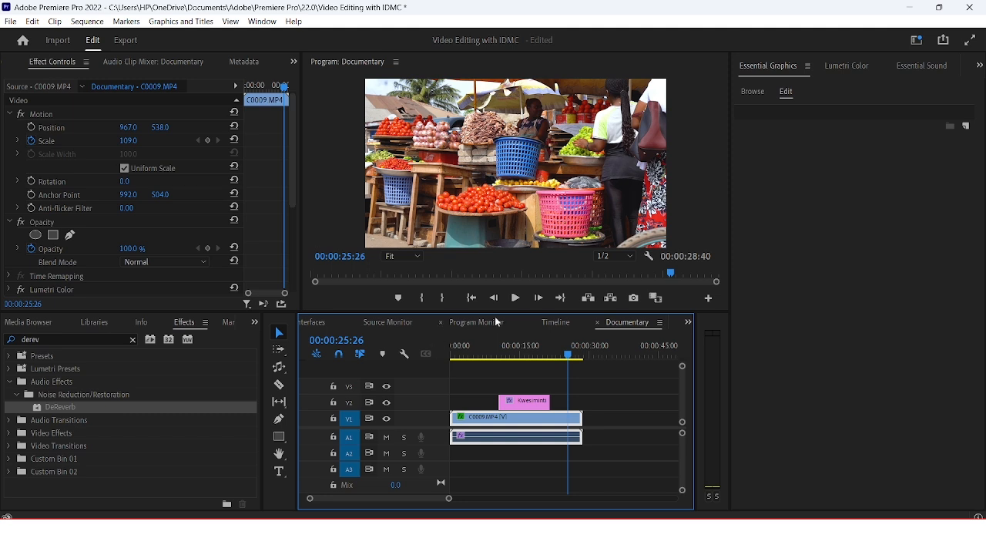
- Hide the Shape 01 layer of the Kwesimintim title graphic
{"action": "left_click", "coordinate": [527, 347]}
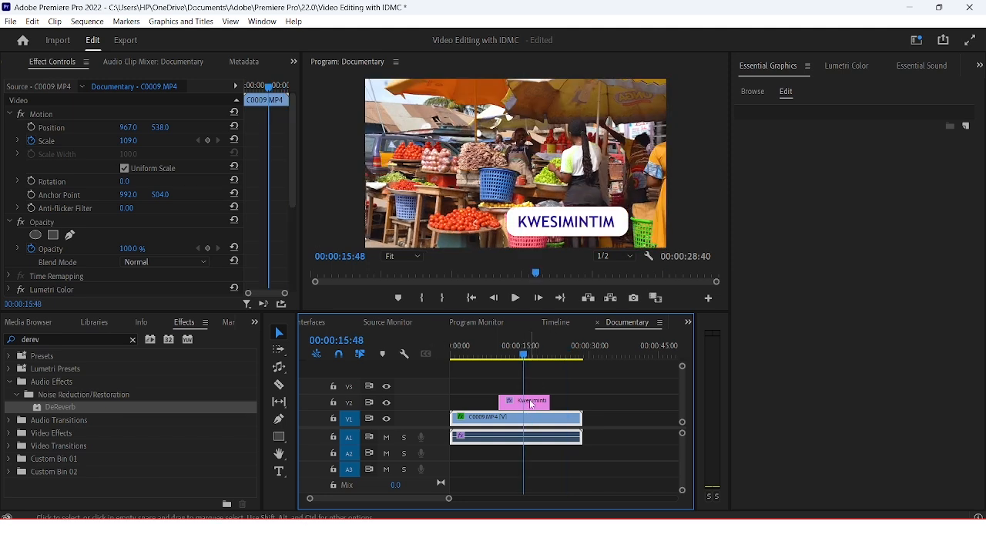
{"action": "left_click", "coordinate": [531, 402]}
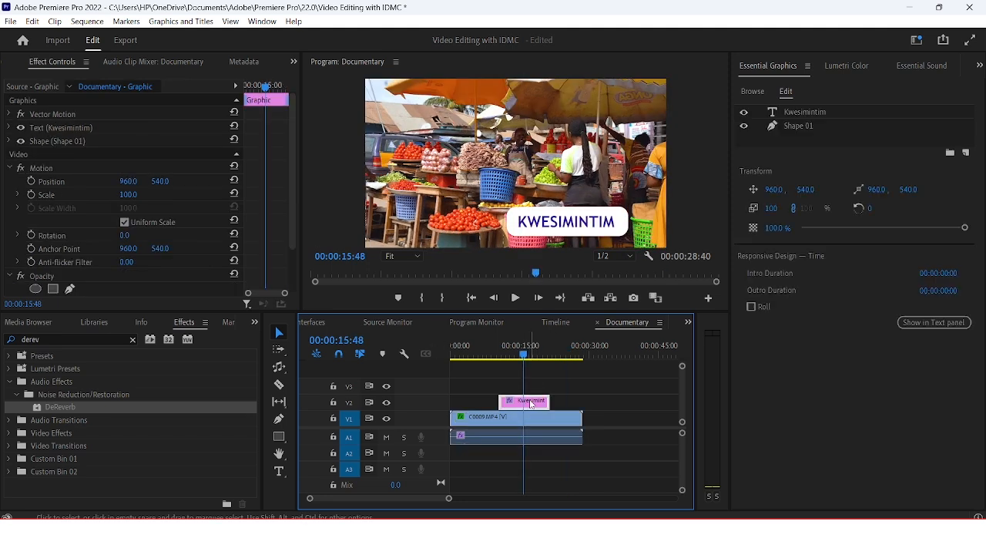
{"action": "left_click", "coordinate": [746, 132]}
{"action": "left_click", "coordinate": [744, 127]}
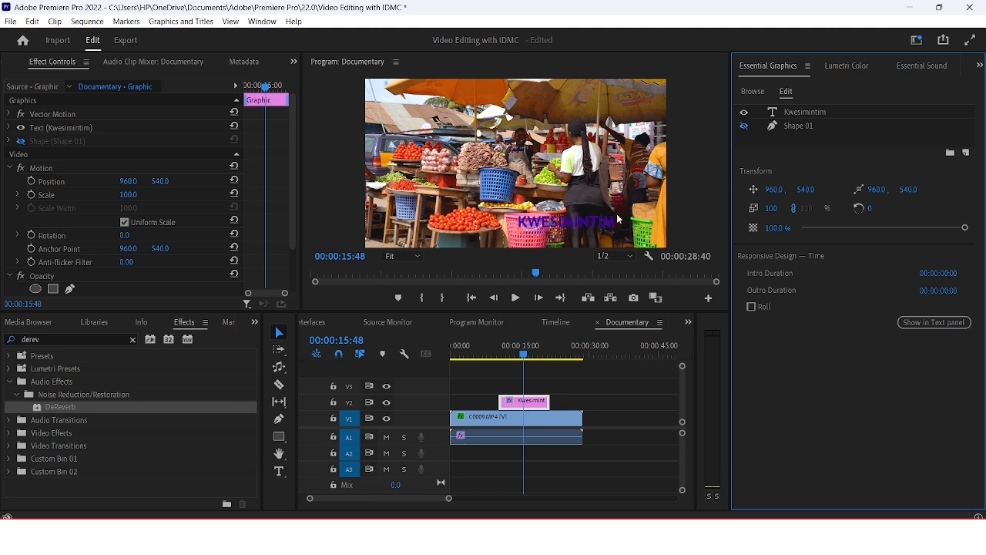
- Set the fill colour of the Kwesimintim text to white (FFFFFF)
{"action": "left_click", "coordinate": [828, 115]}
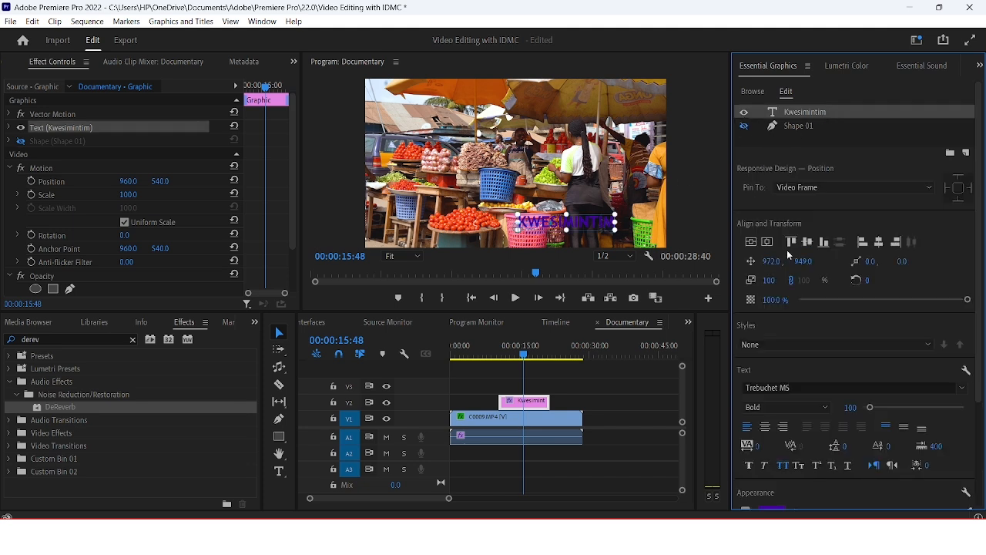
{"action": "double_click", "coordinate": [596, 229]}
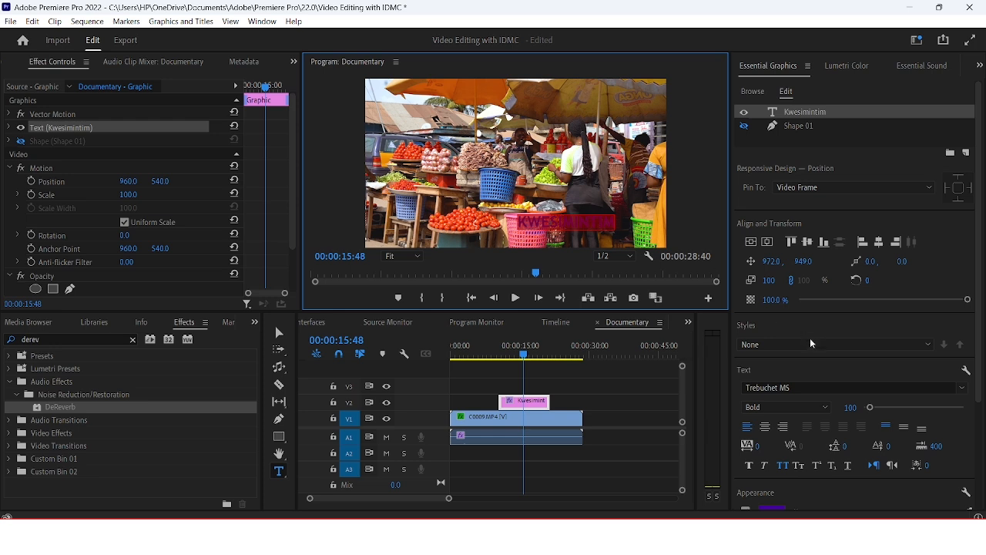
{"action": "scroll", "coordinate": [863, 339], "scroll_direction": "down", "scroll_amount": 3}
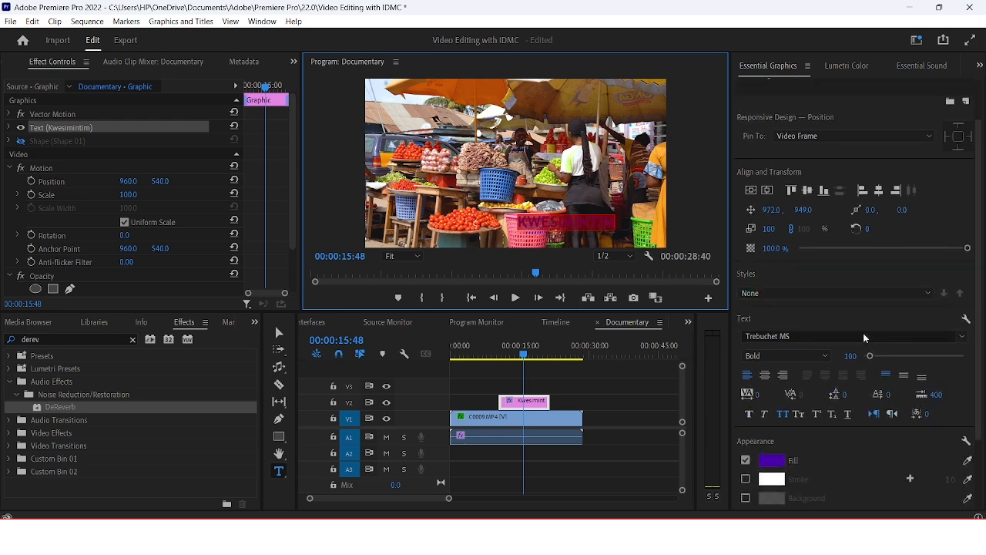
{"action": "left_click", "coordinate": [771, 409]}
{"action": "left_click_drag", "start_coordinate": [365, 271], "coordinate": [355, 298]}
{"action": "left_click", "coordinate": [336, 358]}
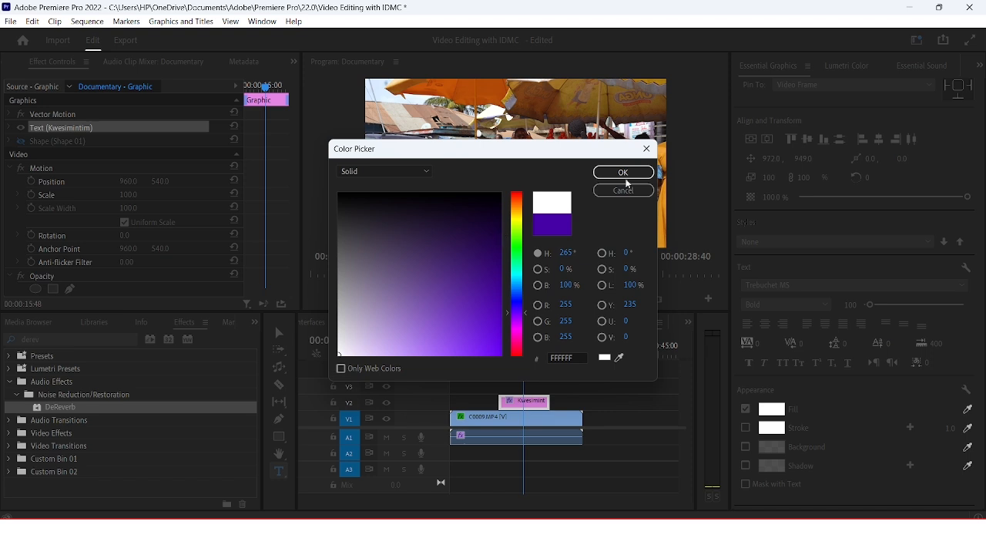
{"action": "left_click", "coordinate": [624, 172]}
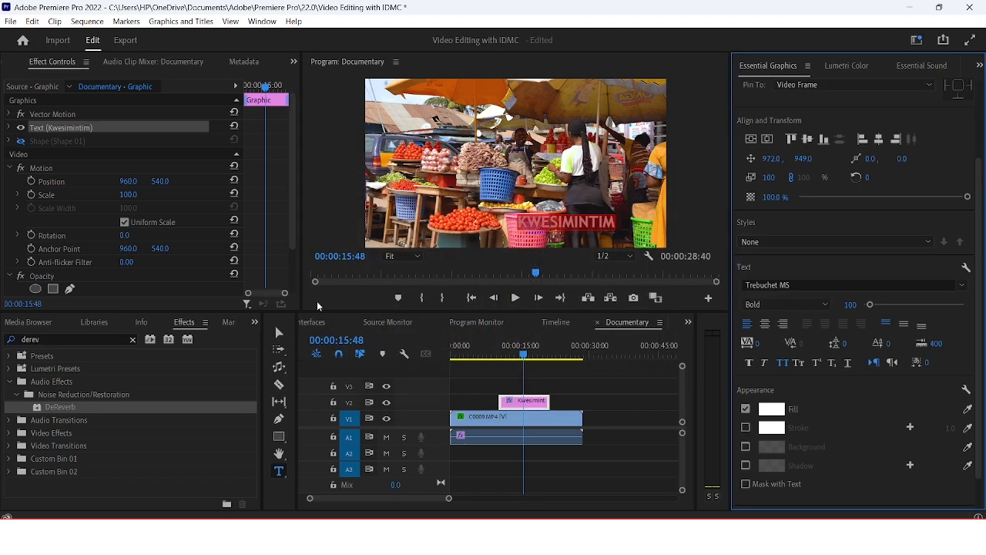
{"action": "left_click", "coordinate": [279, 332]}
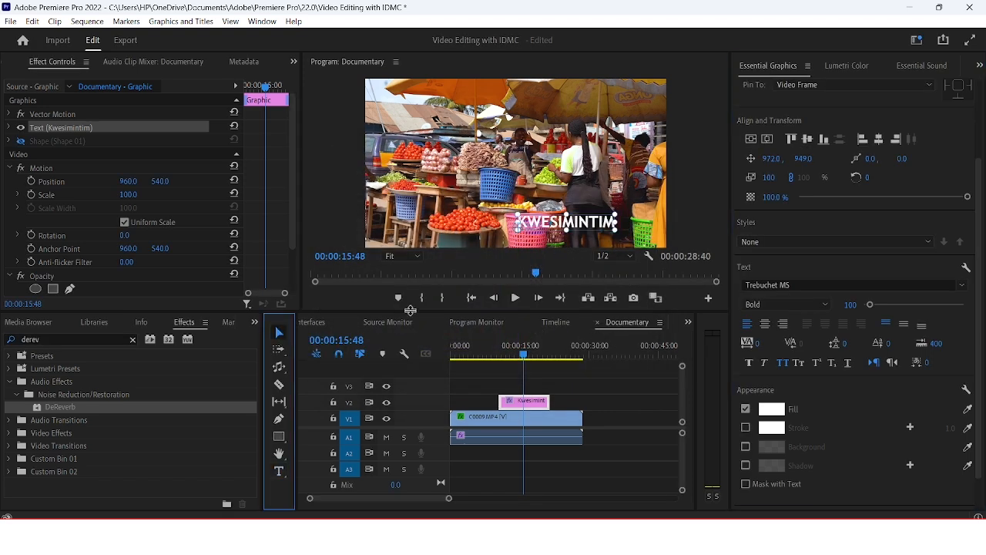
- Play back the title section of the sequence to review the white text
{"action": "left_click", "coordinate": [510, 355]}
{"action": "key", "text": "space"}
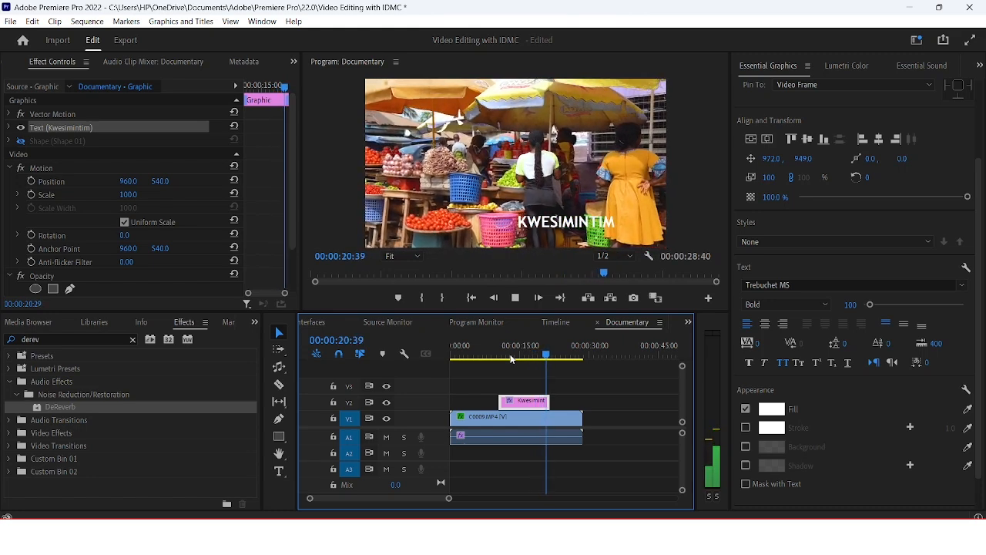
{"action": "key", "text": "space"}
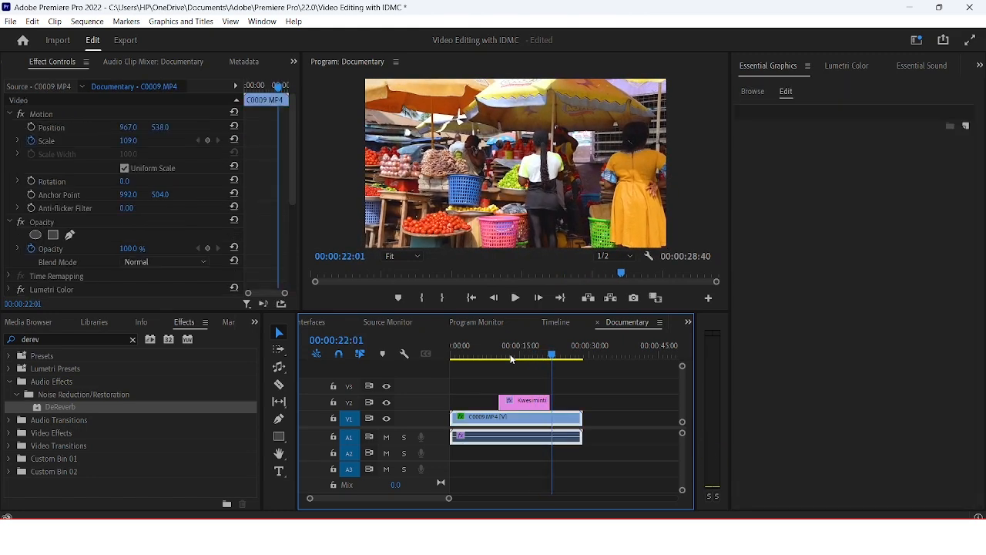